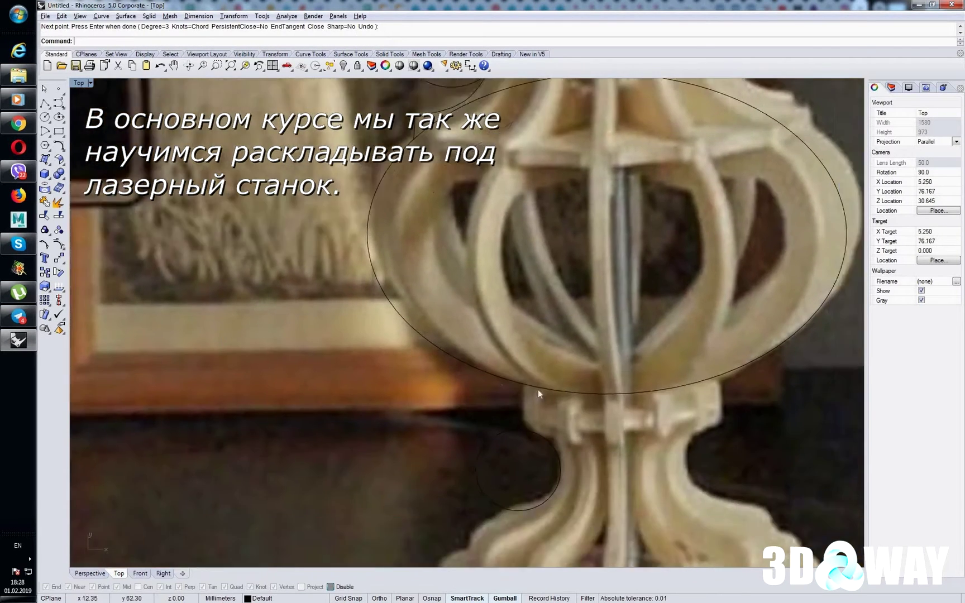
# - Begin tracing the rib edge over the reference photo with a straight polyline segment
pyautogui.click(45, 105)
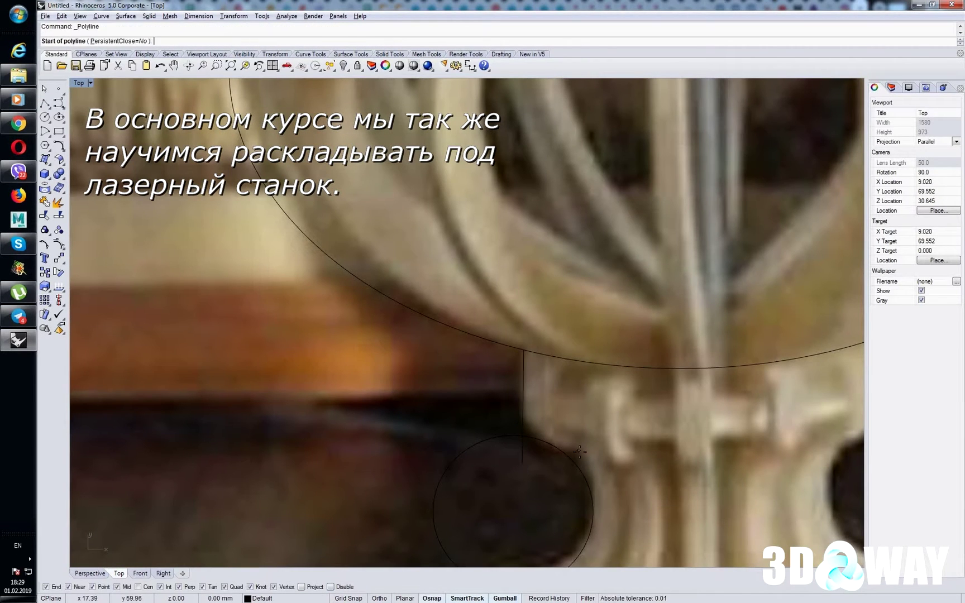
pyautogui.click(580, 452)
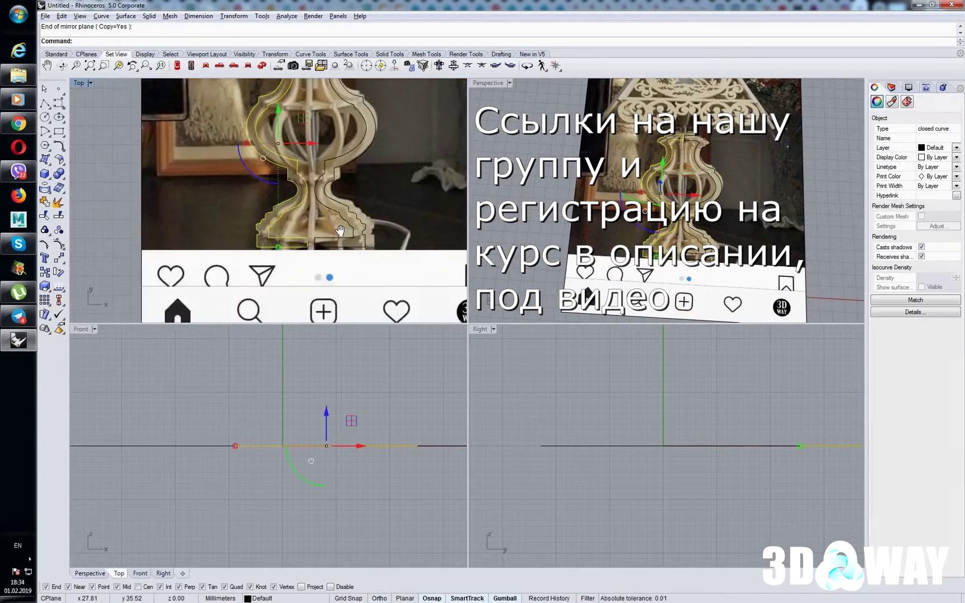
# - Complete the 14-copy polar array of the rib profile and deselect the original
pyautogui.click(336, 432)
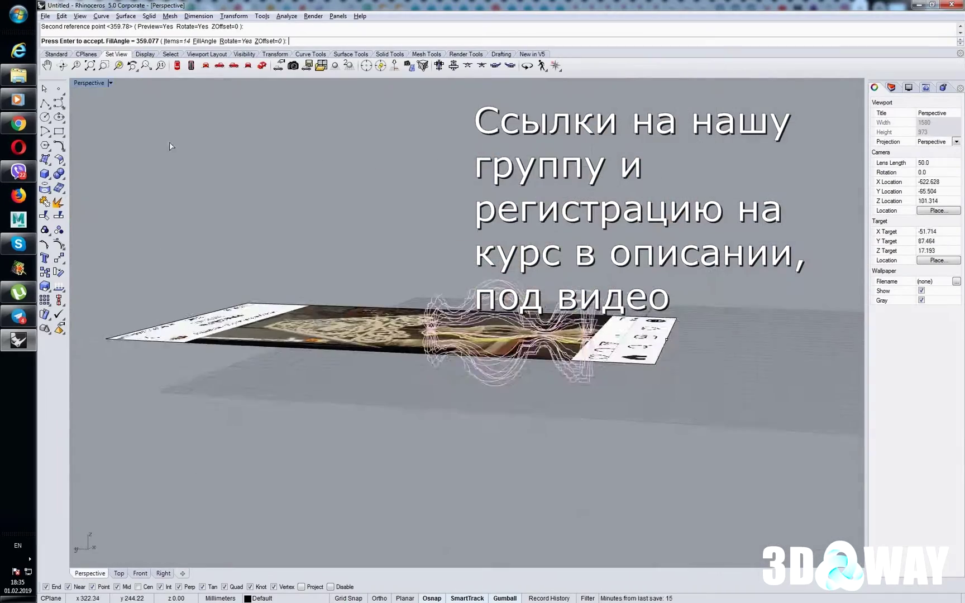
pyautogui.scroll(2, 171, 146)
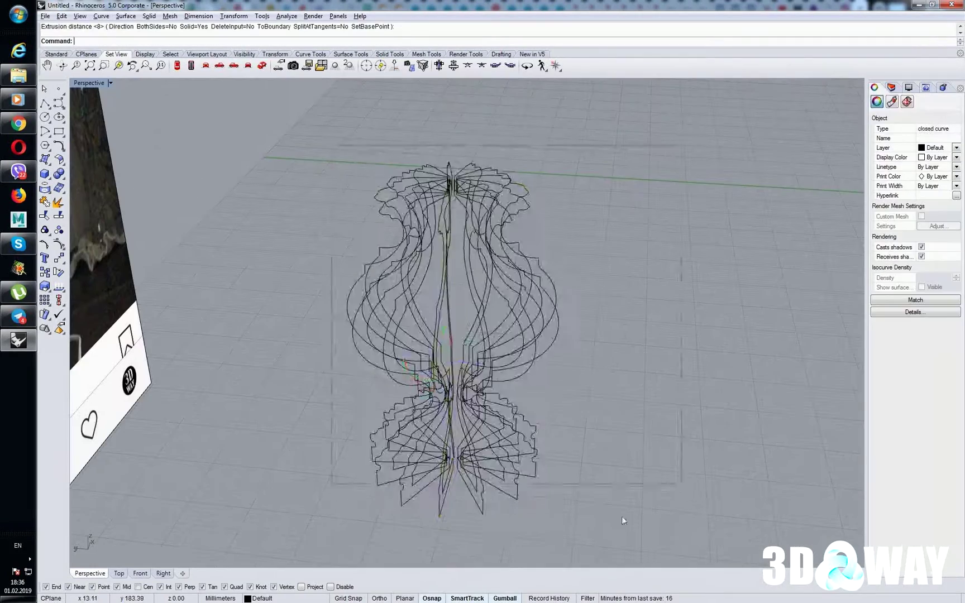
pyautogui.keyDown('ctrl'); pyautogui.click(444, 500); pyautogui.keyUp('ctrl')
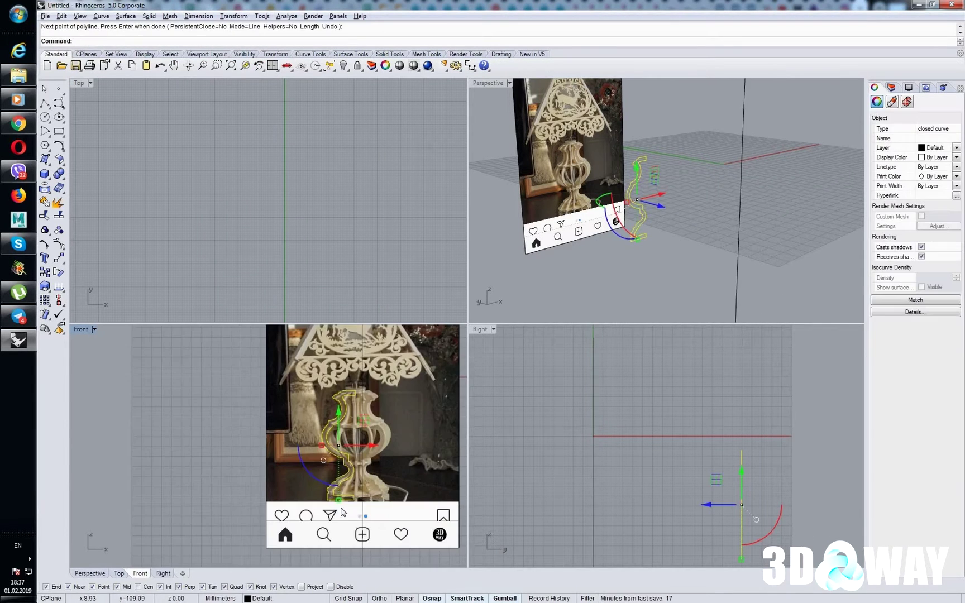
# - Scale the rib profile larger, undo a trial control-point edit, and extrude the closed outline
pyautogui.click(395, 381)
pyautogui.scroll(-3, 393, 439)
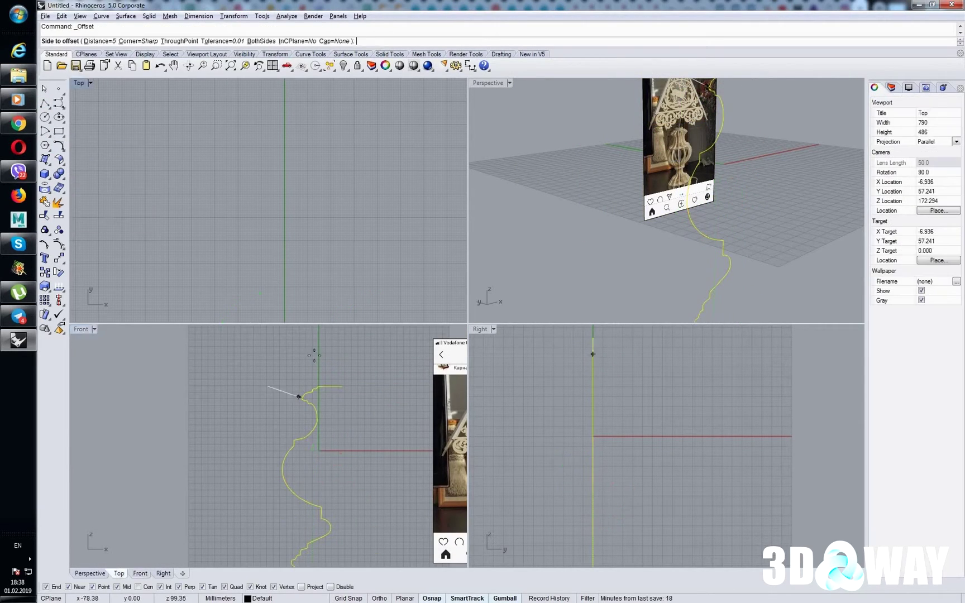
pyautogui.scroll(2, 314, 435)
pyautogui.scroll(3, 310, 481)
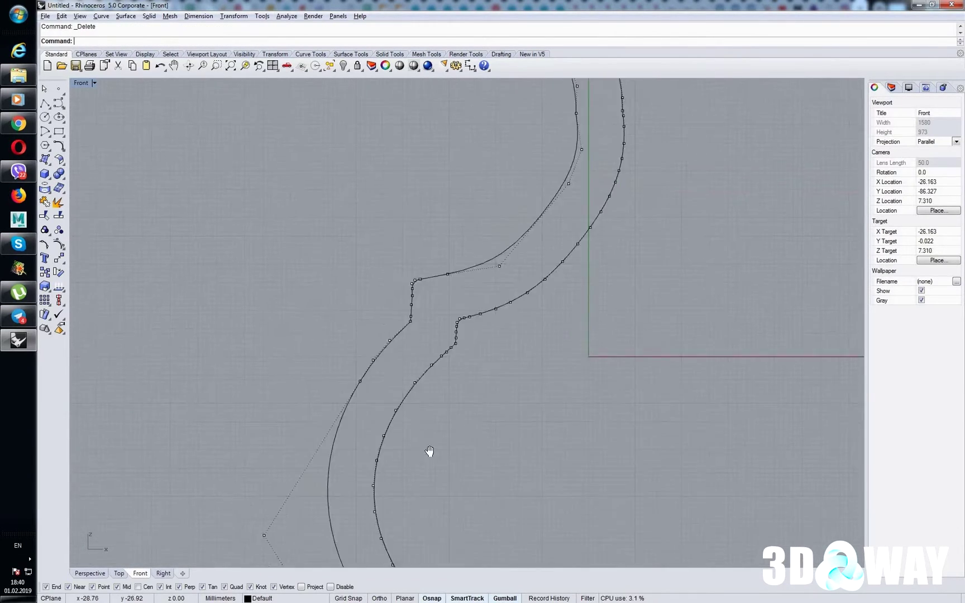
pyautogui.scroll(-2, 608, 274)
pyautogui.moveTo(555, 273); pyautogui.dragTo(570, 290)
pyautogui.hotkey('ctrl', 'z')
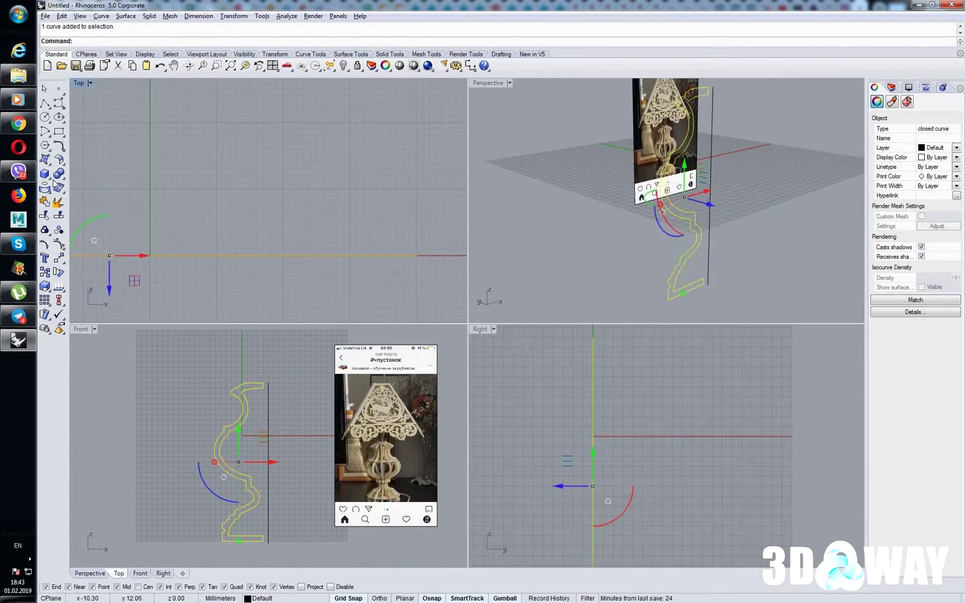
pyautogui.click(53, 183)
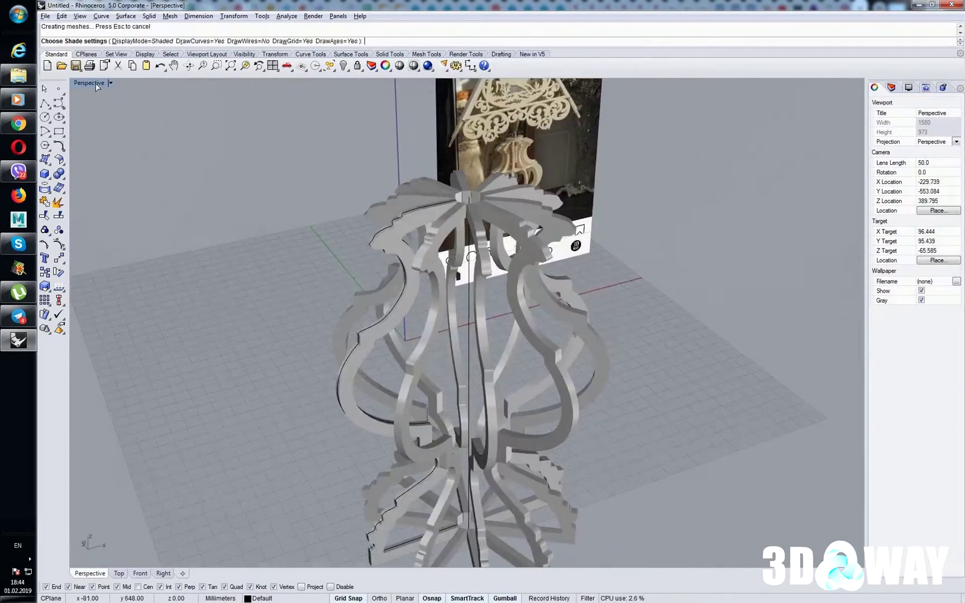
# - Restore four viewports and draw a circle centred at the origin around the rib hub
pyautogui.doubleClick(90, 84)
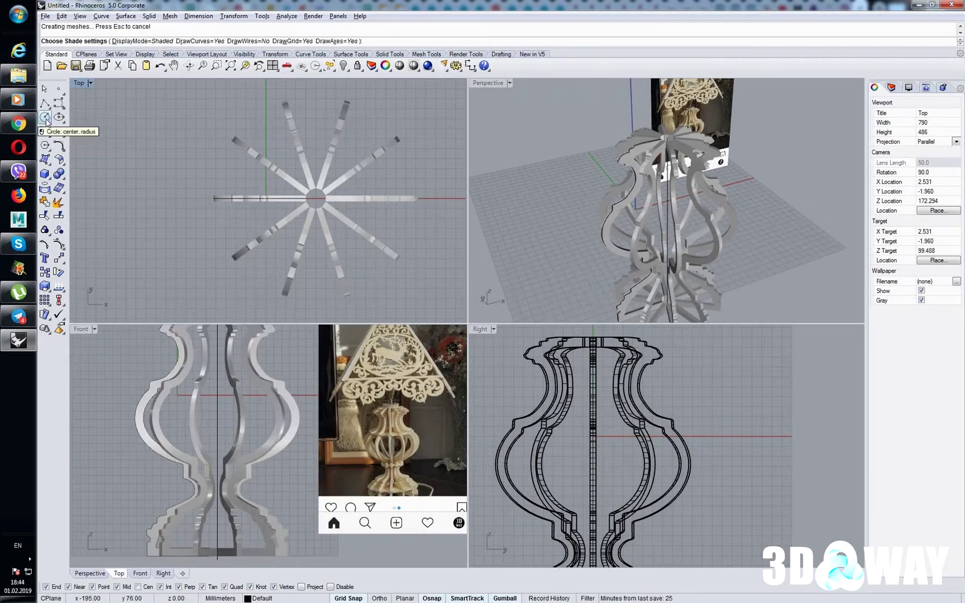
pyautogui.click(45, 117)
pyautogui.click(349, 204)
pyautogui.click(395, 210)
pyautogui.scroll(3, 573, 414)
pyautogui.click(573, 415)
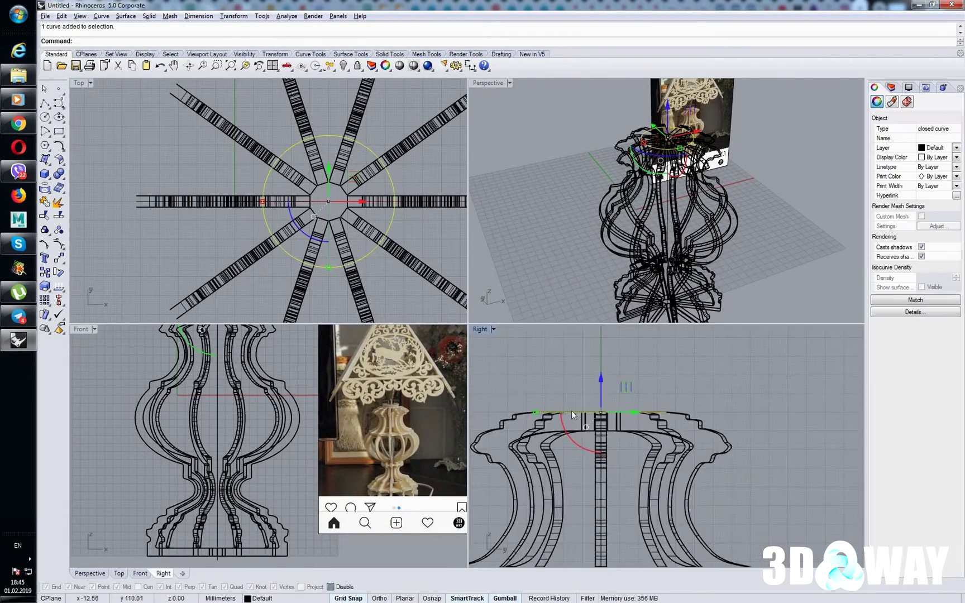
# - Copy the circle to a second height and shade the model
pyautogui.scroll(5, 201, 363)
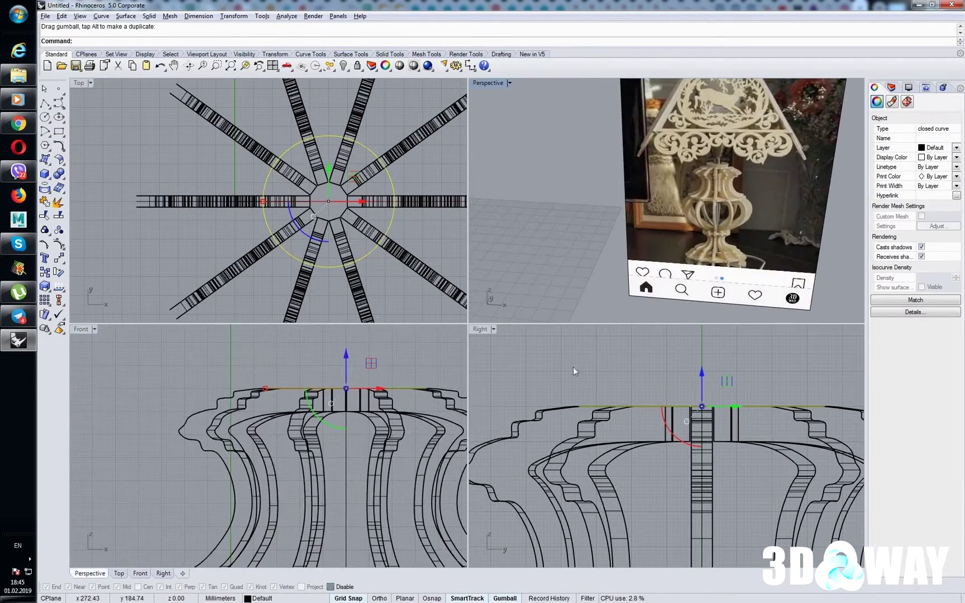
pyautogui.click(58, 258)
pyautogui.click(349, 410)
pyautogui.scroll(-3, 349, 410)
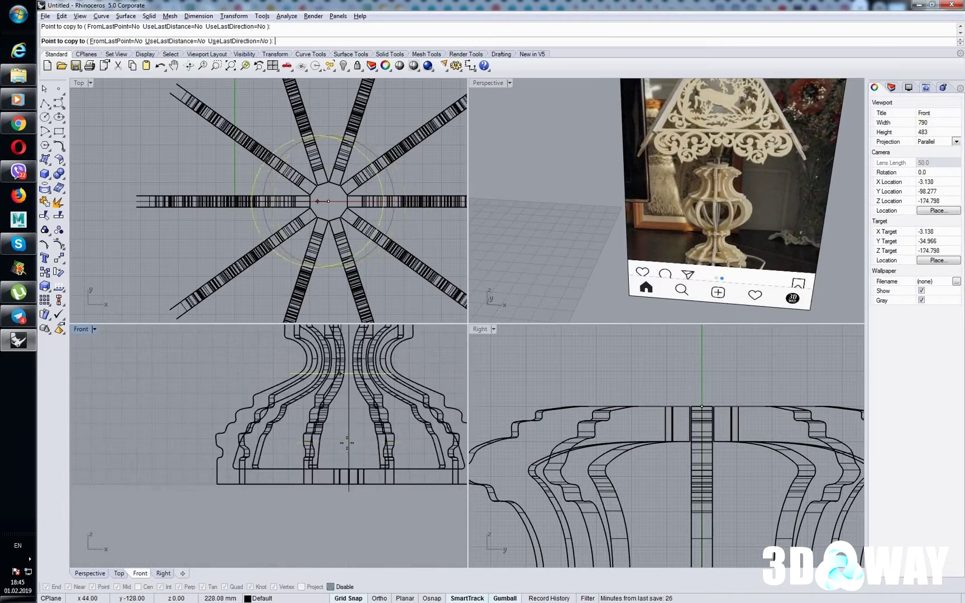
pyautogui.click(340, 441)
pyautogui.press('Return')
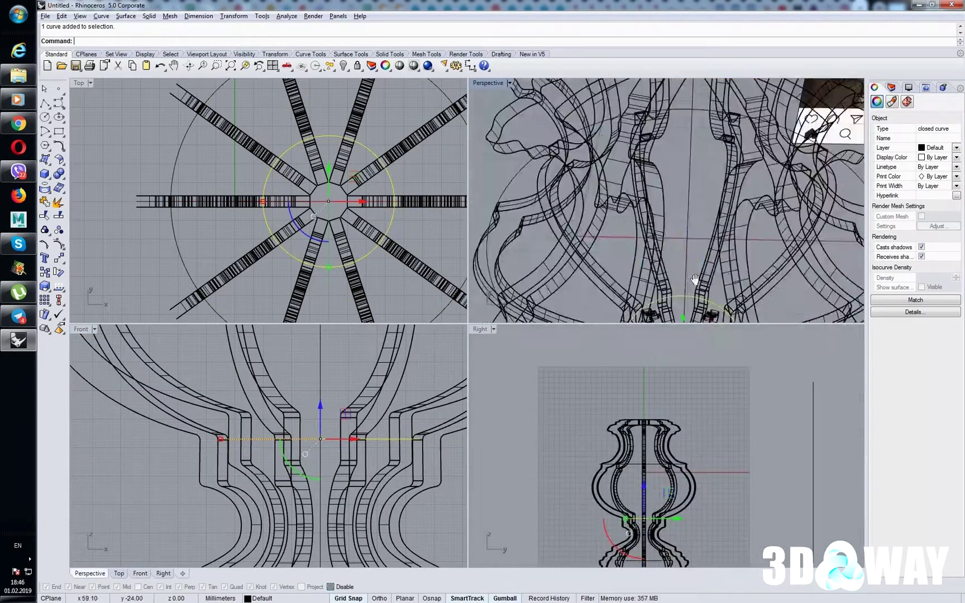
pyautogui.hotkey('ctrl', 'm')
# - Return to wireframe, select a ring curve and view the base from above
pyautogui.scroll(-5, 397, 323)
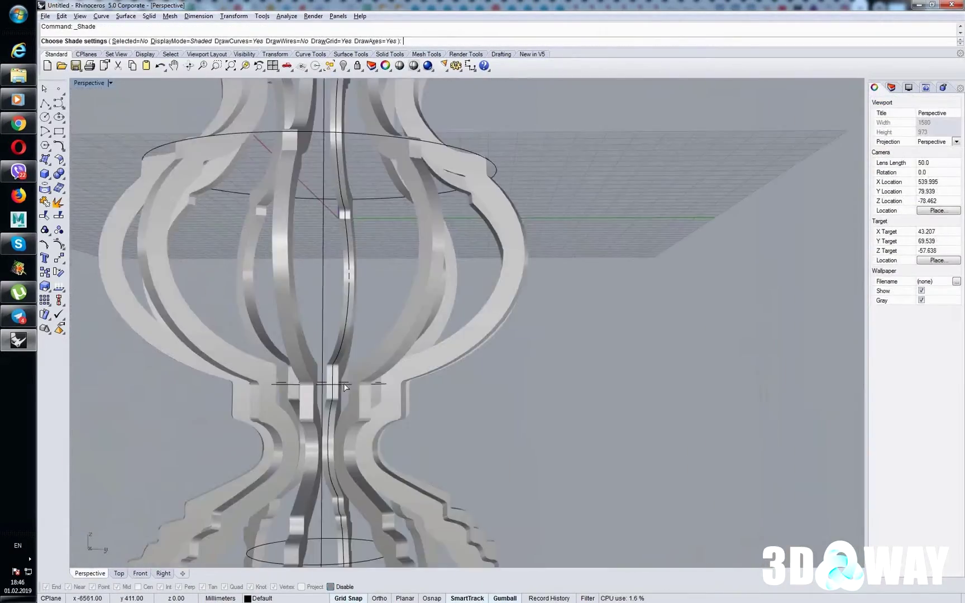
pyautogui.press('Return')
pyautogui.scroll(3, 279, 335)
pyautogui.click(167, 363)
pyautogui.scroll(-3, 322, 329)
pyautogui.scroll(-3, 322, 329)
pyautogui.moveTo(322, 329)
pyautogui.mouseDown(button='right')
pyautogui.moveTo(280, 261)
pyautogui.moveTo(512, 456)
pyautogui.mouseUp(button='right')
pyautogui.scroll(3, 499, 423)
pyautogui.scroll(-3, 498, 422)
pyautogui.scroll(4, 274, 339)
pyautogui.scroll(3, 603, 413)
# - Finish extruding the rings around the ribs and maximize the side view
pyautogui.click(603, 414)
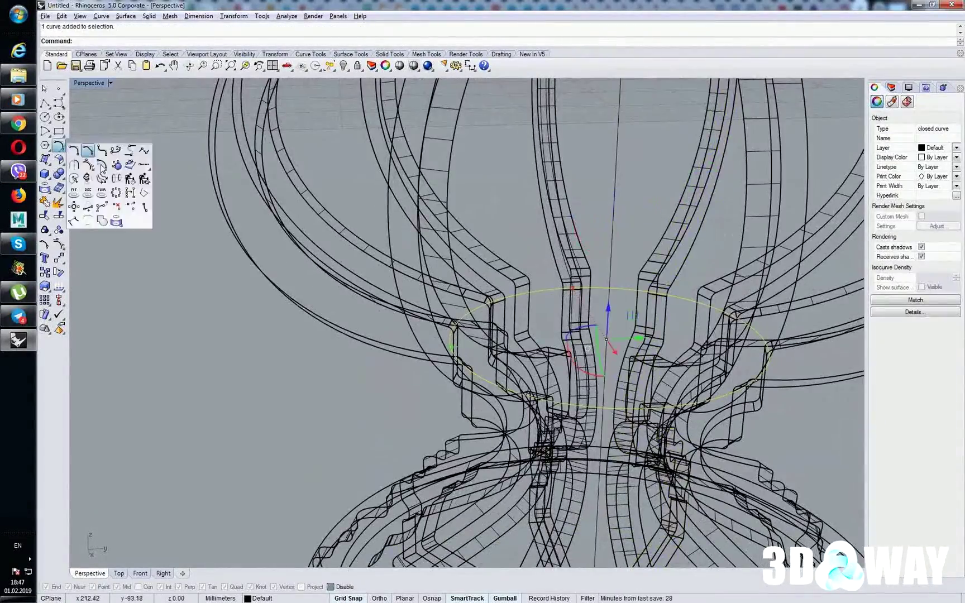
pyautogui.scroll(3, 559, 391)
pyautogui.moveTo(559, 391)
pyautogui.mouseDown(button='right')
pyautogui.moveTo(560, 493)
pyautogui.moveTo(576, 468)
pyautogui.moveTo(291, 226)
pyautogui.moveTo(759, 395)
pyautogui.mouseUp(button='right')
pyautogui.scroll(-4, 291, 226)
pyautogui.press('Escape')
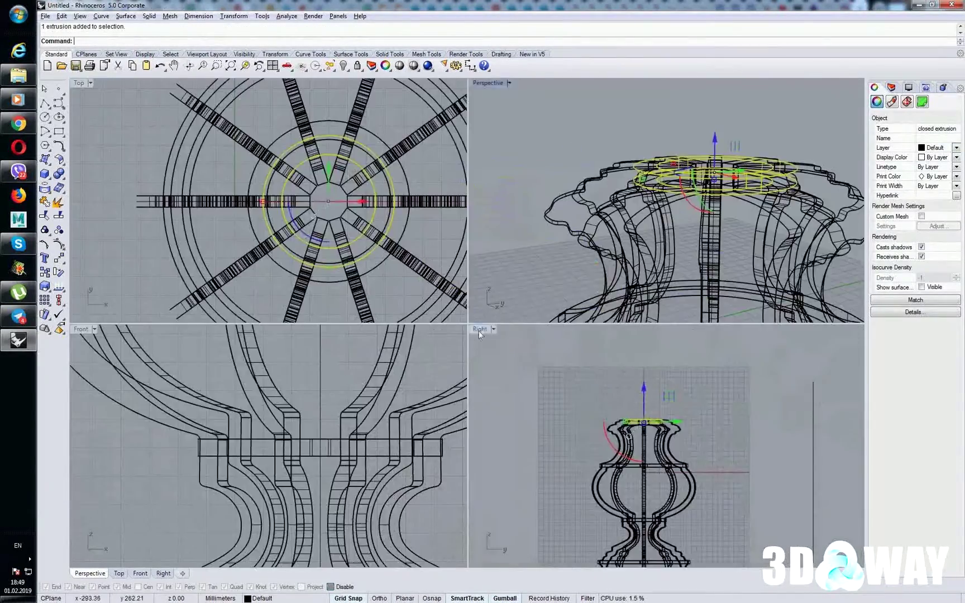
pyautogui.doubleClick(478, 330)
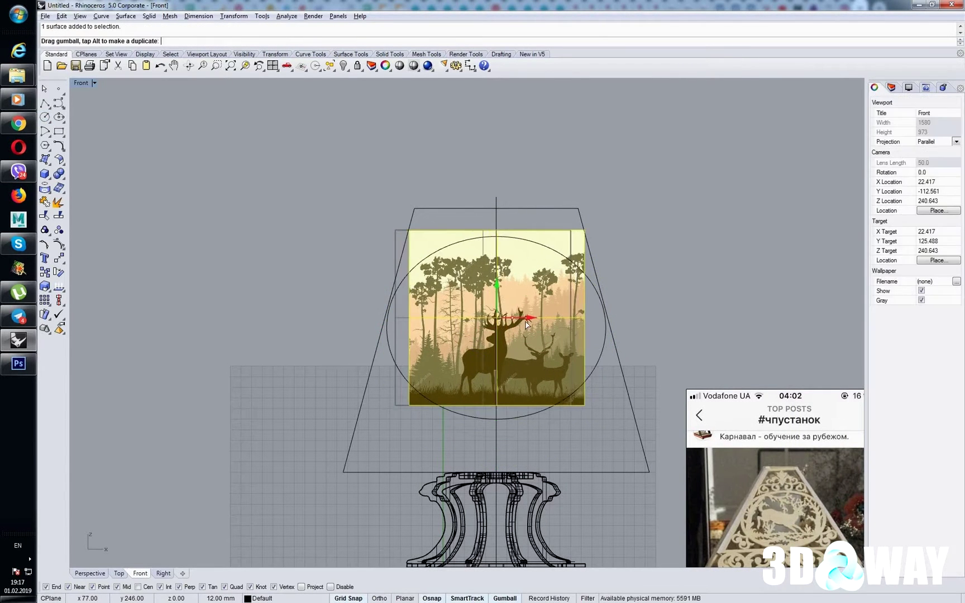
# - Enlarge the deer scene image and shift it up and left inside the shade
pyautogui.moveTo(383, 320); pyautogui.dragTo(382, 320)
pyautogui.moveTo(464, 366); pyautogui.dragTo(437, 347)
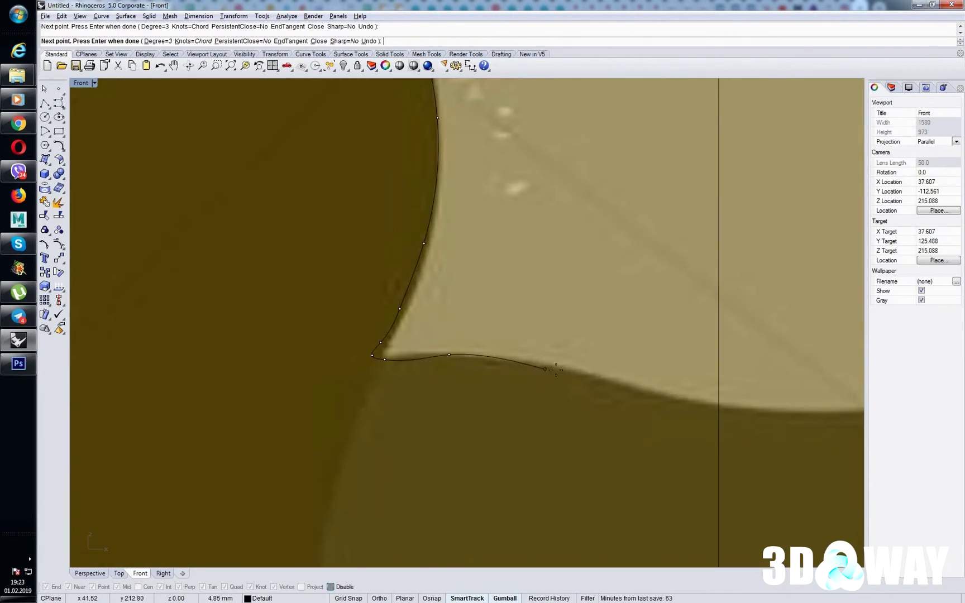
pyautogui.scroll(-3, 398, 166)
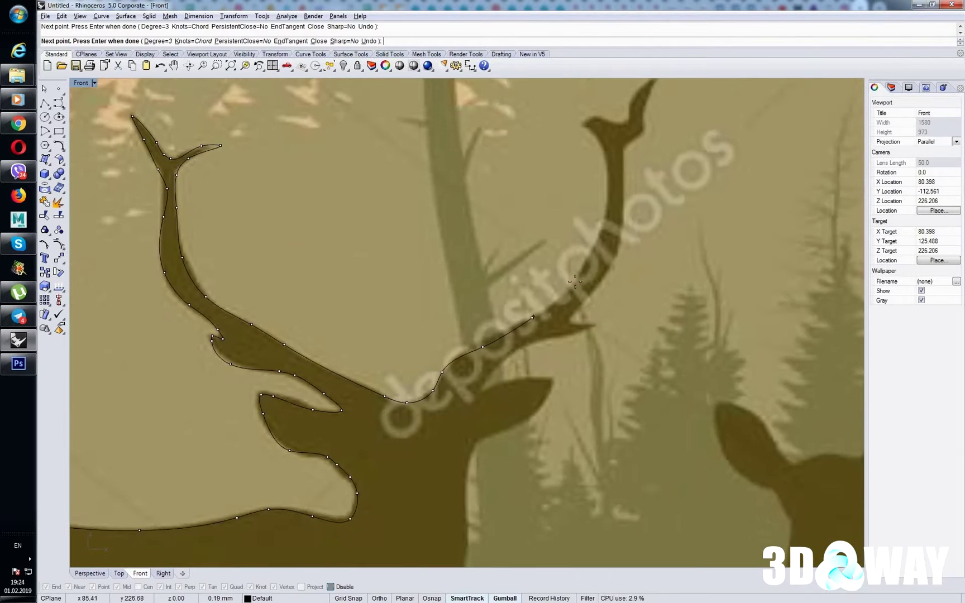
pyautogui.scroll(3, 425, 332)
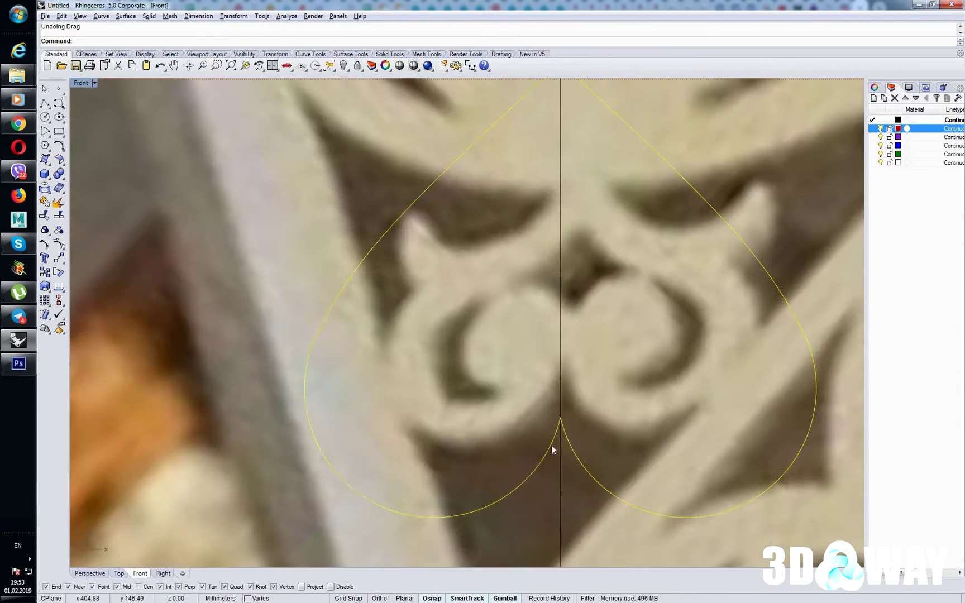
# - Delete the inner offset curve and trim the ornament against the vertical centre line
pyautogui.click(554, 448)
pyautogui.press('Delete')
pyautogui.click(564, 511)
pyautogui.hotkey('ctrl', 't')
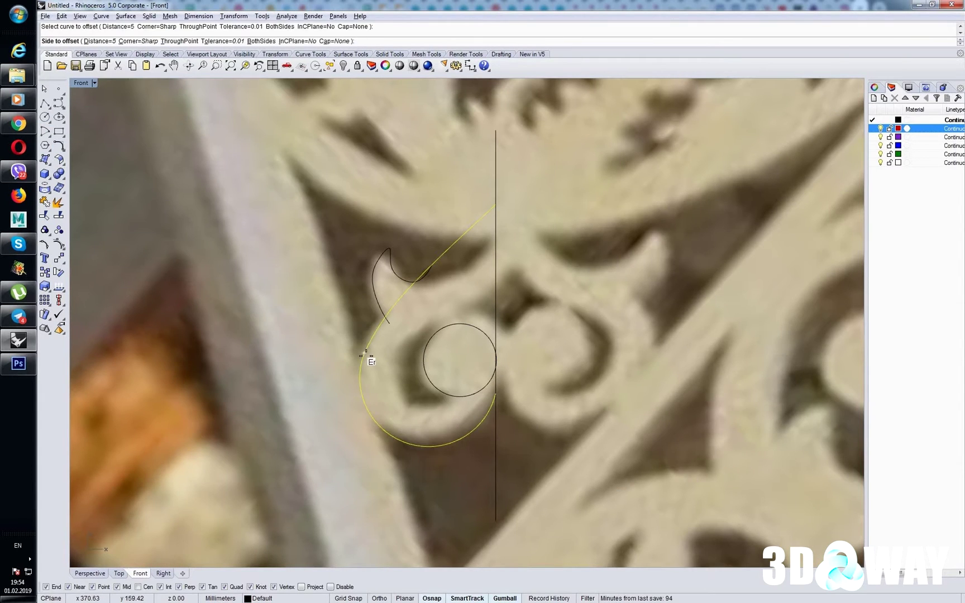
# - Offset the curl inward, add a small circle and move it down inside the curl
pyautogui.click(427, 370)
pyautogui.click(497, 381)
pyautogui.click(491, 410)
pyautogui.click(520, 434)
pyautogui.moveTo(456, 348); pyautogui.dragTo(456, 365)
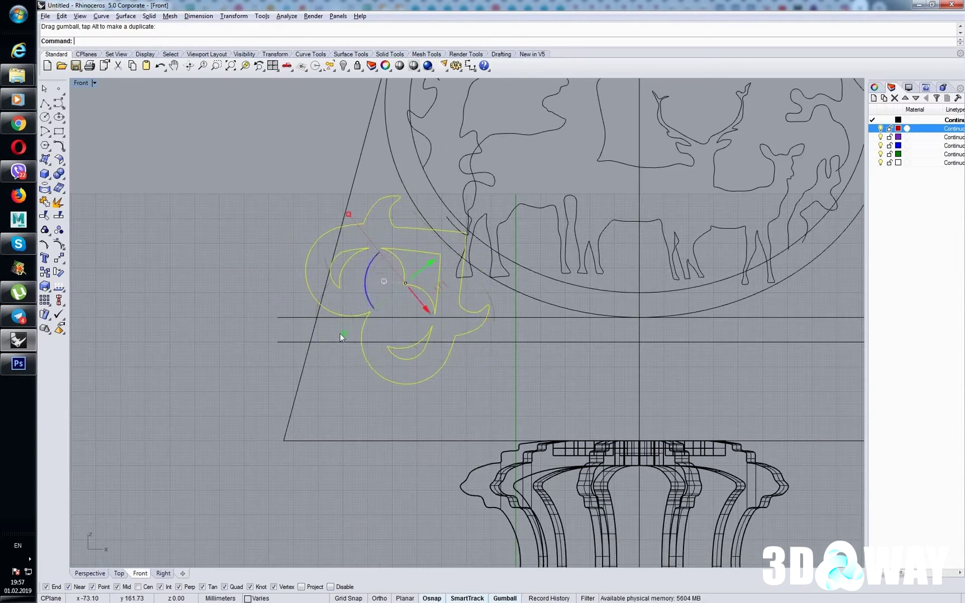
# - Mirror the ornament across the centre line and move the heart ornament vertically into place
pyautogui.click(403, 324)
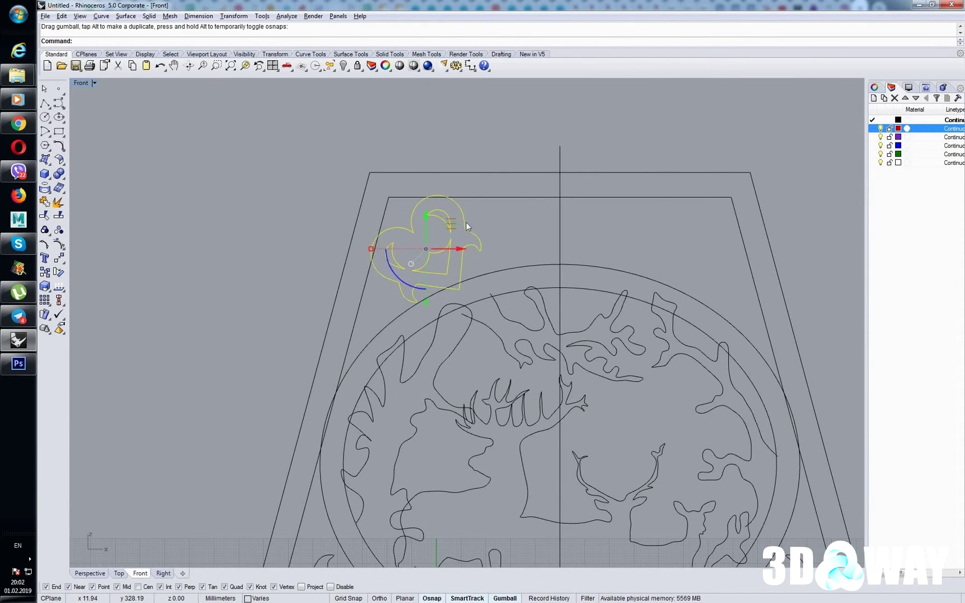
pyautogui.moveTo(467, 225); pyautogui.dragTo(392, 213, button='right')
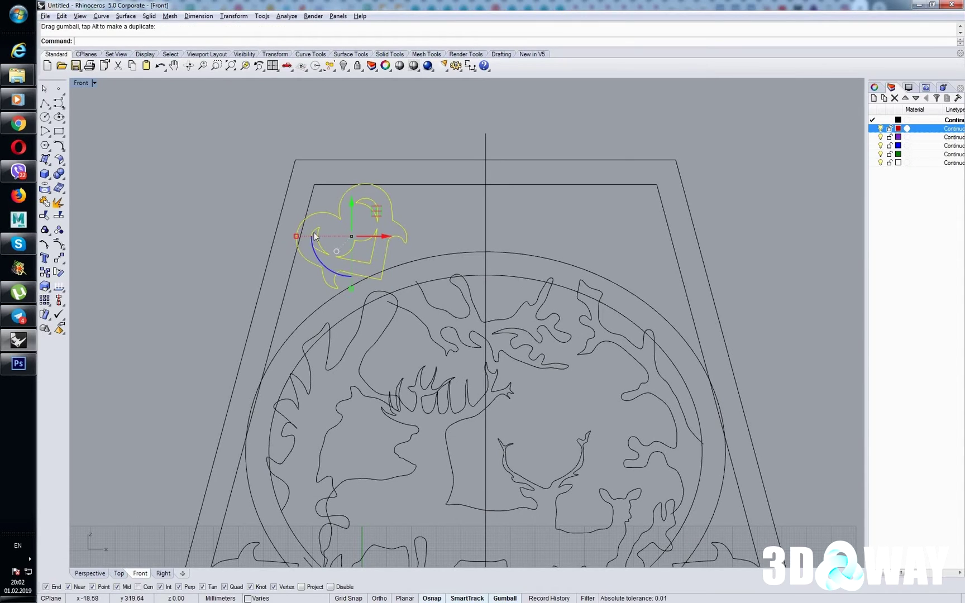
pyautogui.click(486, 252)
pyautogui.scroll(-3, 491, 267)
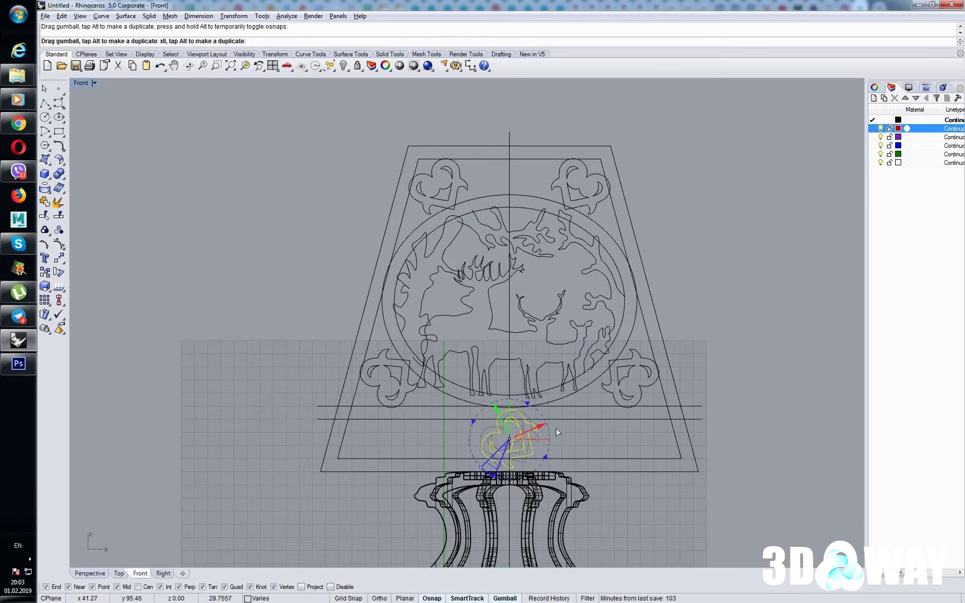
pyautogui.scroll(5, 557, 432)
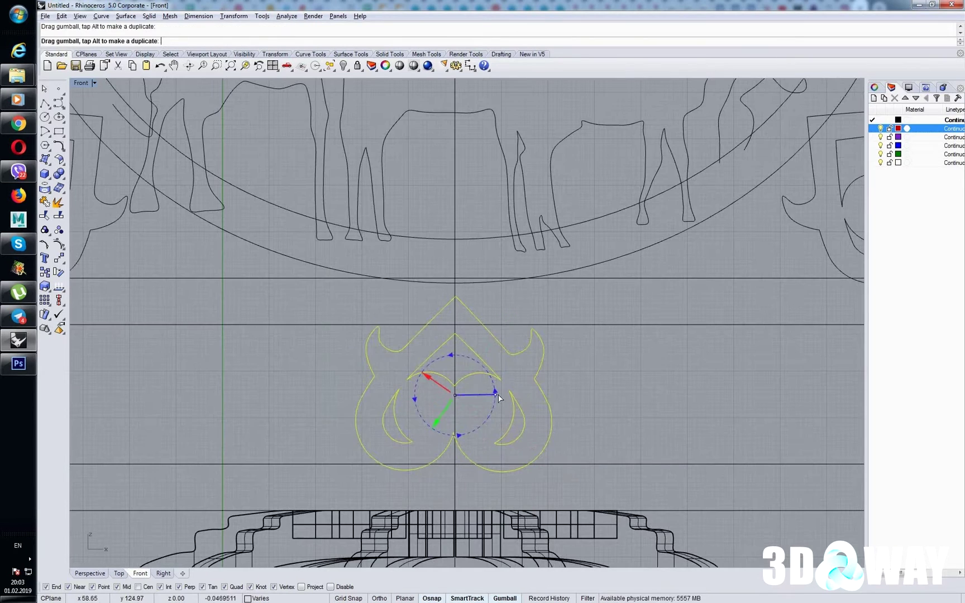
pyautogui.scroll(-3, 491, 384)
pyautogui.moveTo(484, 356); pyautogui.dragTo(484, 356)
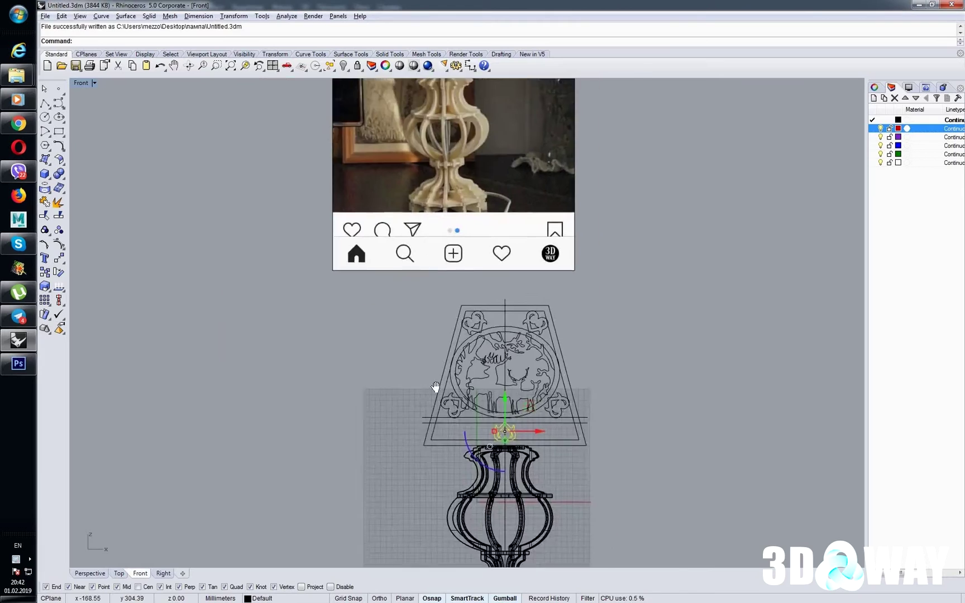
# - Place the ornament copy at the top and finish its trimming
pyautogui.click(517, 162)
pyautogui.scroll(3, 516, 167)
pyautogui.scroll(4, 551, 348)
pyautogui.press('Return')
pyautogui.scroll(-3, 574, 352)
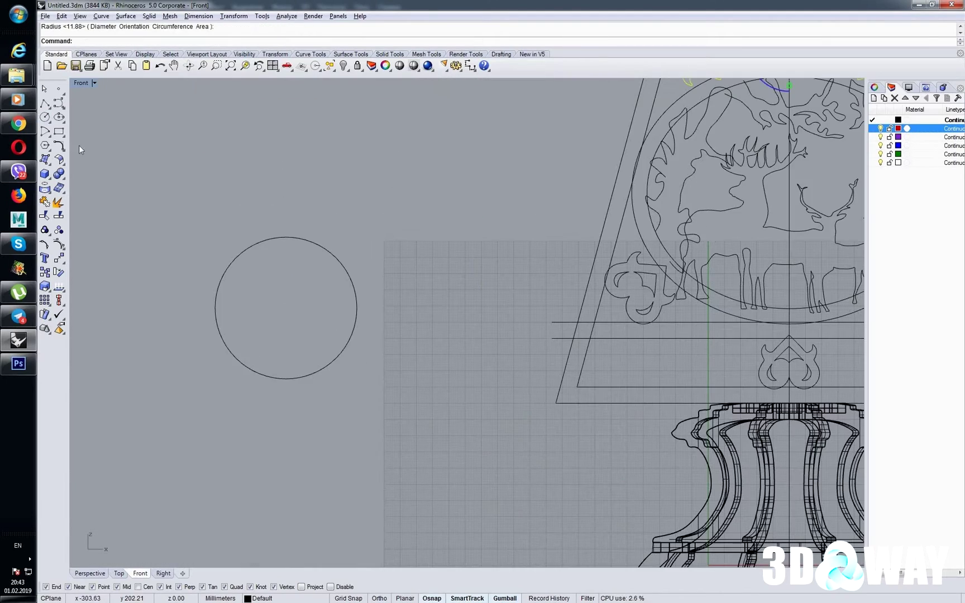
# - Offset the circle outward into a larger ring and copy the pair to the right
pyautogui.click(317, 226)
pyautogui.scroll(-2, 387, 281)
pyautogui.scroll(2, 210, 291)
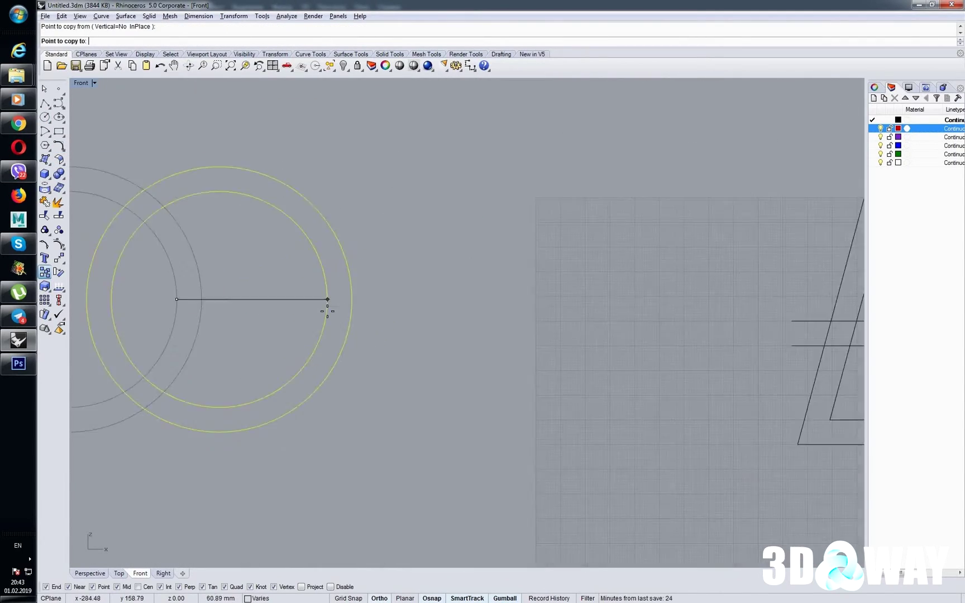
pyautogui.click(463, 295)
# - Trim the overlapping circles and move the circle pair into the shade's bottom band
pyautogui.write('trim')
pyautogui.press('Return')
pyautogui.scroll(5, 347, 362)
pyautogui.press('Return')
pyautogui.scroll(-5, 347, 362)
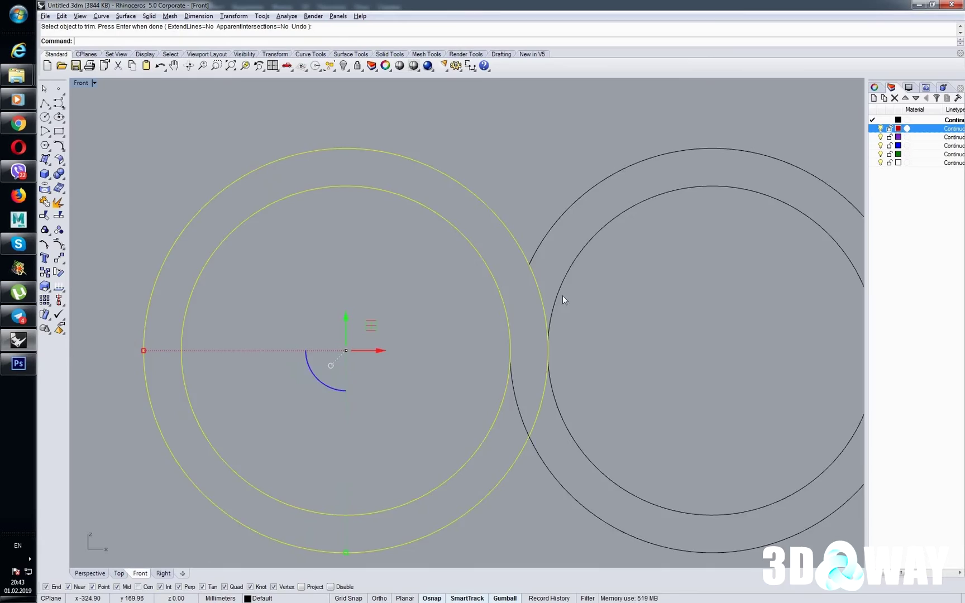
pyautogui.scroll(2, 249, 290)
pyautogui.moveTo(369, 283); pyautogui.dragTo(249, 290)
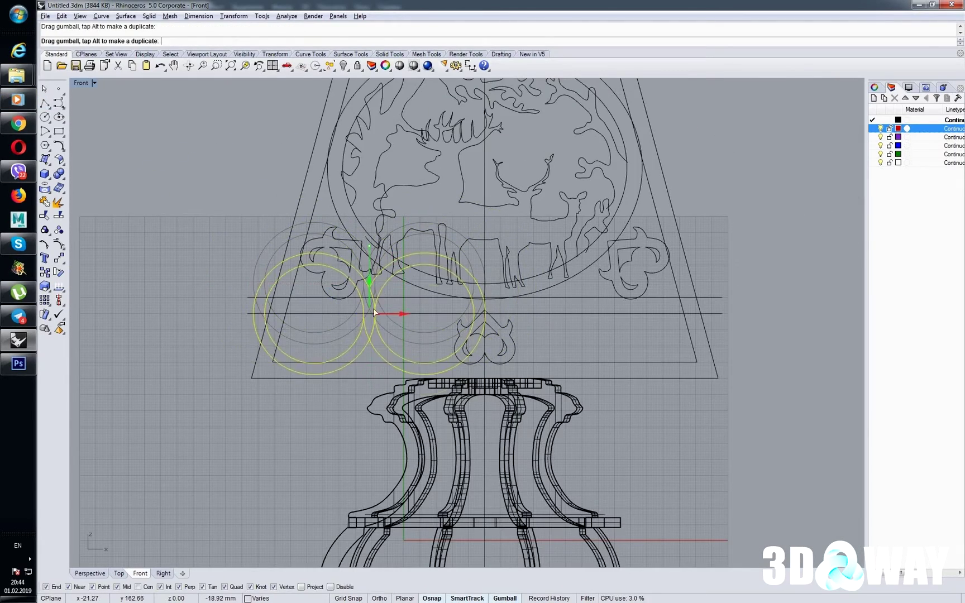
pyautogui.scroll(2, 374, 347)
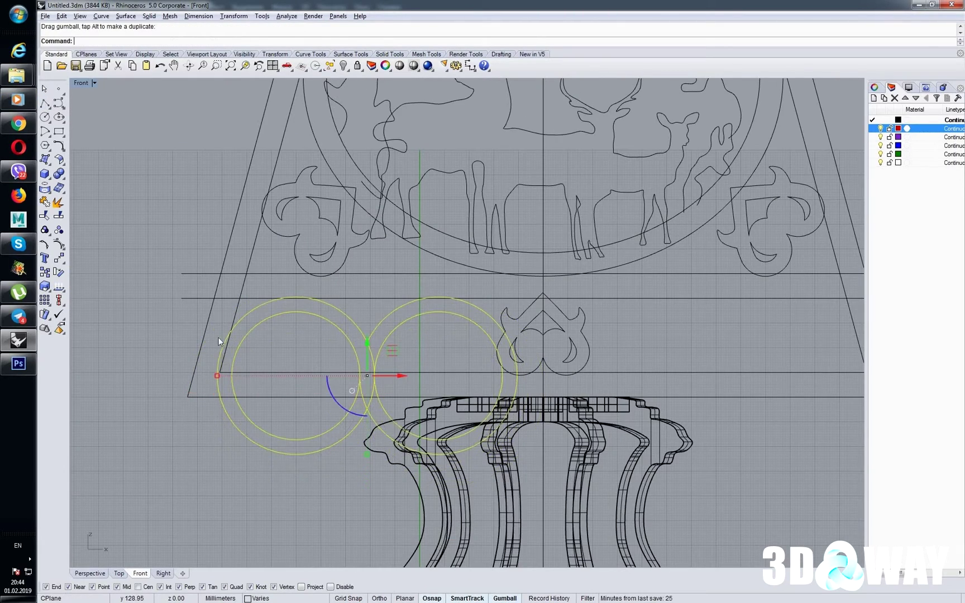
# - Trim the remaining overlaps to finish the double-line arches
pyautogui.press('Return')
pyautogui.scroll(2, 276, 395)
pyautogui.scroll(2, 449, 382)
pyautogui.scroll(5, 473, 405)
pyautogui.press('Return')
pyautogui.scroll(-5, 492, 452)
pyautogui.scroll(3, 536, 390)
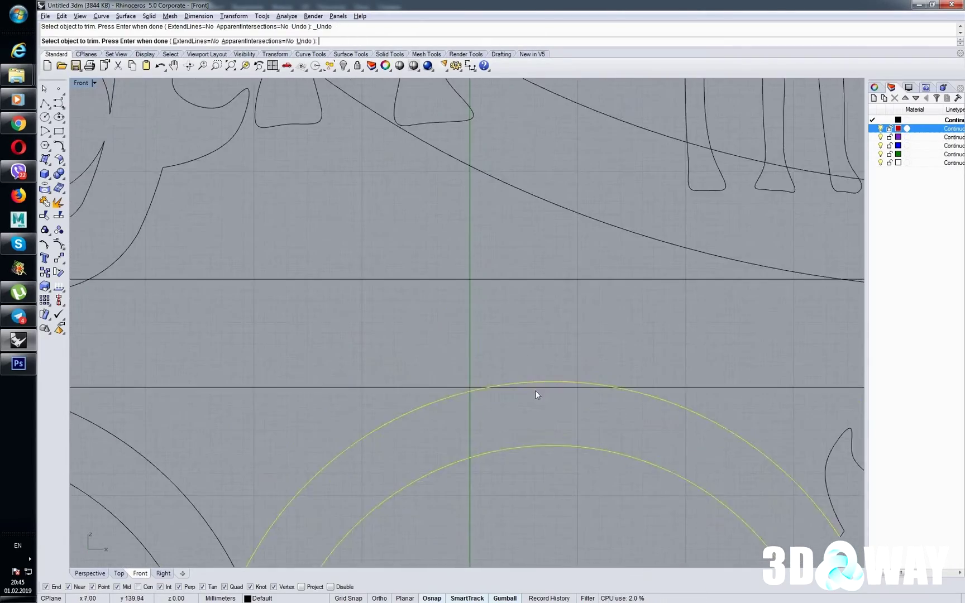
pyautogui.scroll(2, 382, 404)
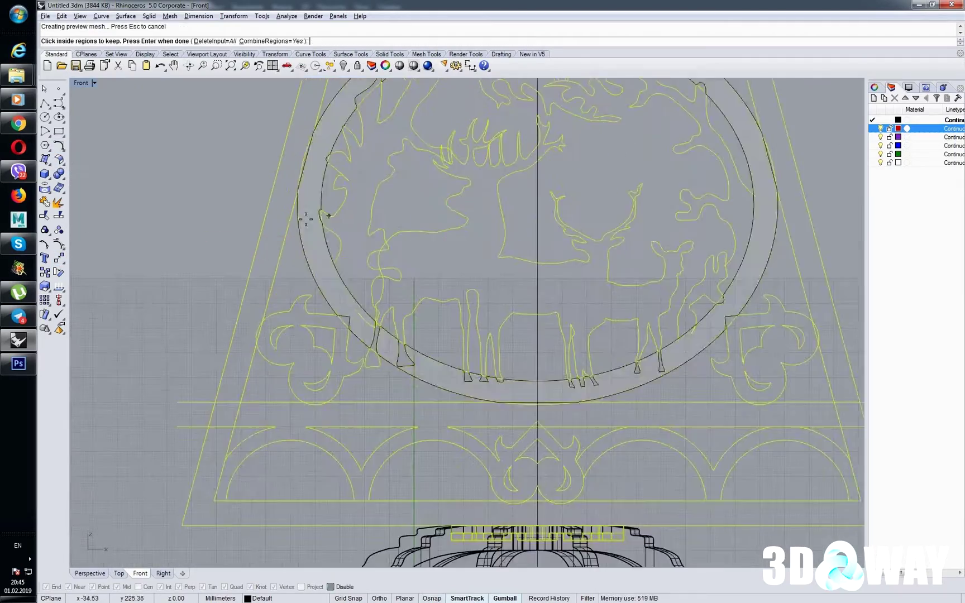
# - Zoom in and out to inspect the finished arch band and deer-scene shade pattern
pyautogui.scroll(2, 384, 369)
pyautogui.scroll(-3, 345, 362)
pyautogui.scroll(-2, 312, 317)
pyautogui.scroll(4, 336, 337)
pyautogui.scroll(3, 384, 377)
pyautogui.scroll(-3, 478, 362)
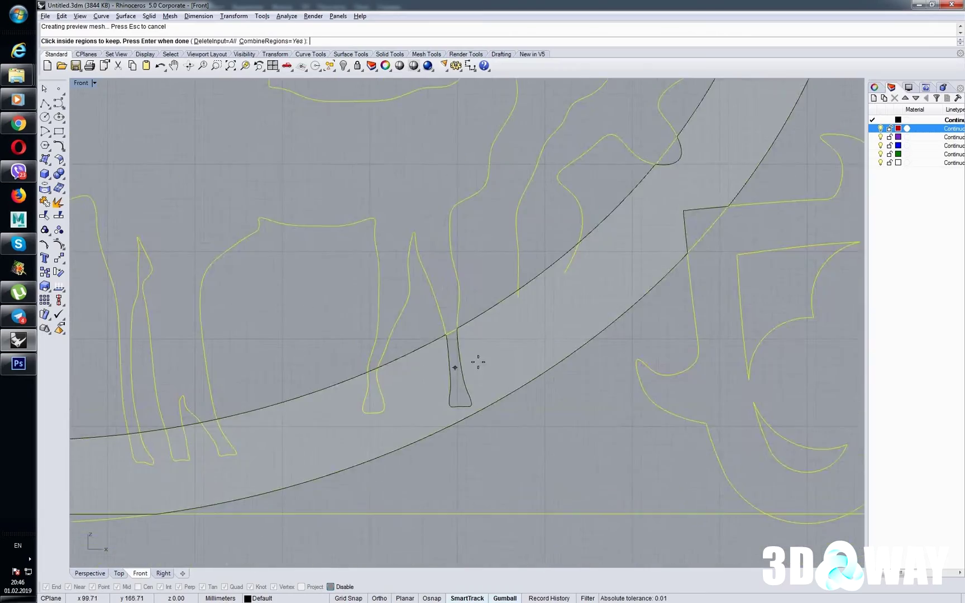
pyautogui.scroll(2, 478, 282)
pyautogui.scroll(4, 496, 316)
pyautogui.scroll(-5, 672, 334)
pyautogui.scroll(4, 383, 252)
pyautogui.scroll(-2, 453, 291)
pyautogui.scroll(4, 511, 314)
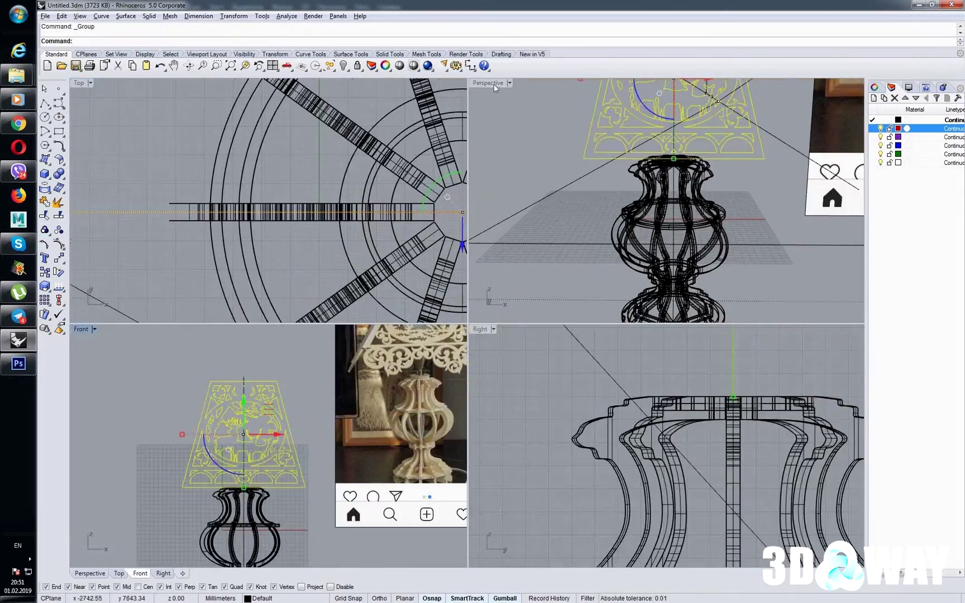
# - Relocate the gumball onto the shade panel in the maximized Perspective view
pyautogui.doubleClick(488, 83)
pyautogui.click(586, 200)
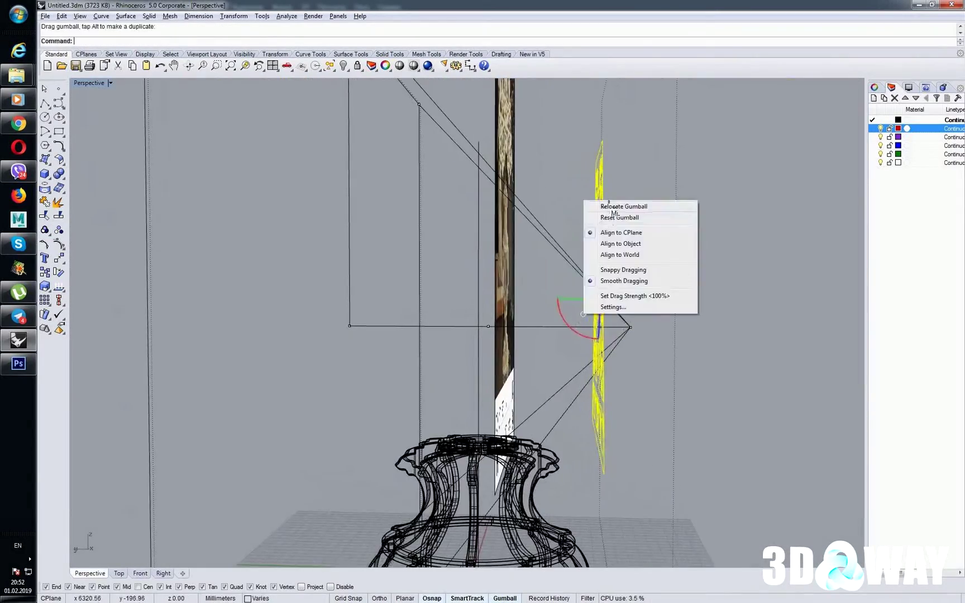
pyautogui.click(620, 205)
pyautogui.click(569, 423)
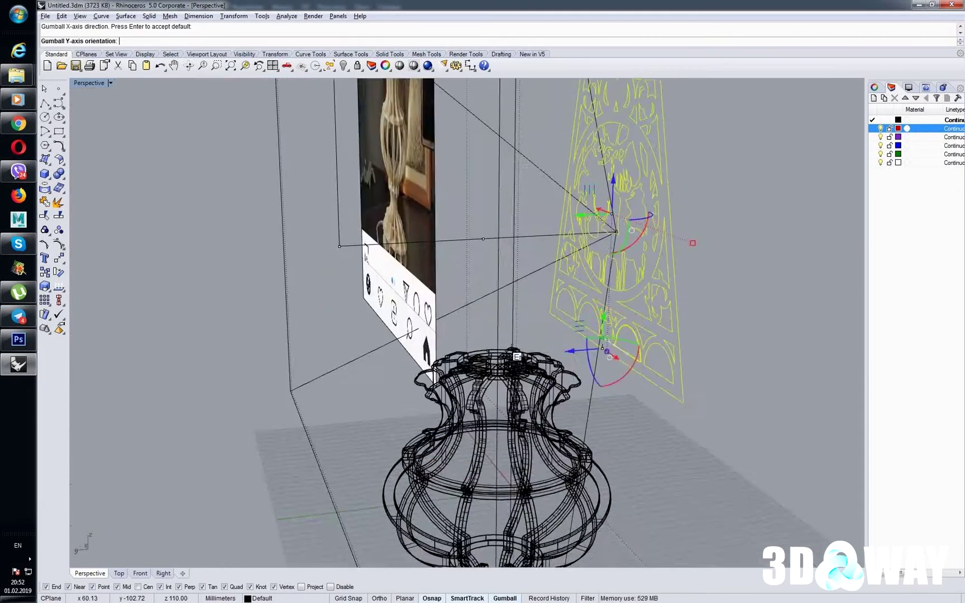
pyautogui.click(633, 228)
# - Tilt the shade panel inward with the gumball and extrude its outlines as solids
pyautogui.moveTo(637, 280); pyautogui.dragTo(625, 368, button='right')
pyautogui.click(629, 229)
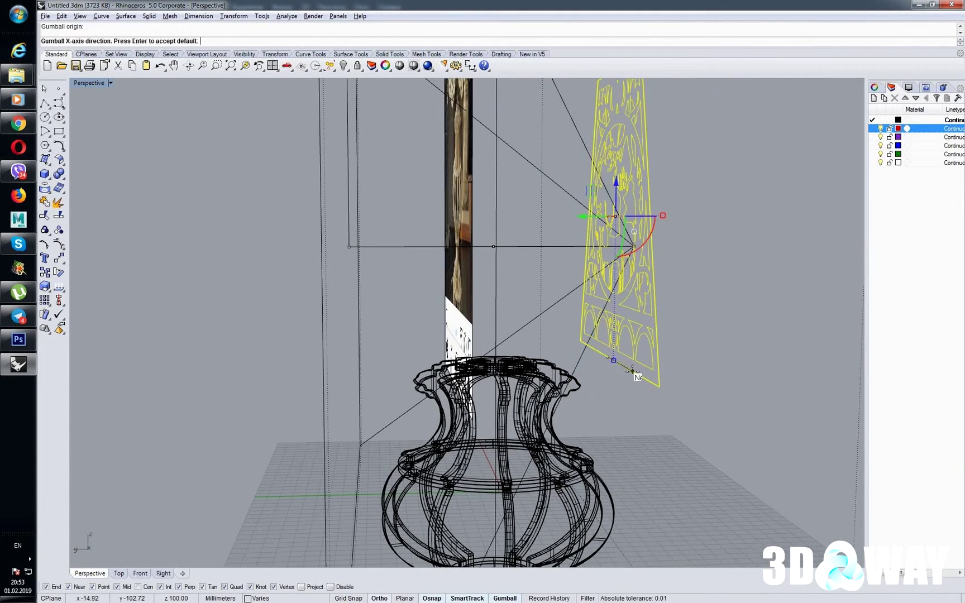
pyautogui.moveTo(652, 235); pyautogui.dragTo(591, 391)
pyautogui.hotkey('ctrl', 'z')
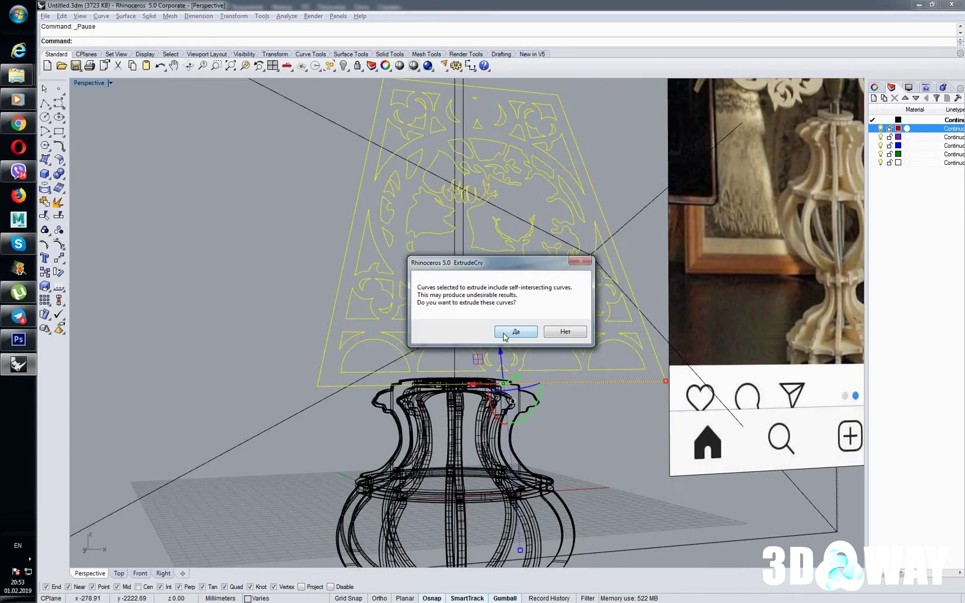
pyautogui.click(505, 333)
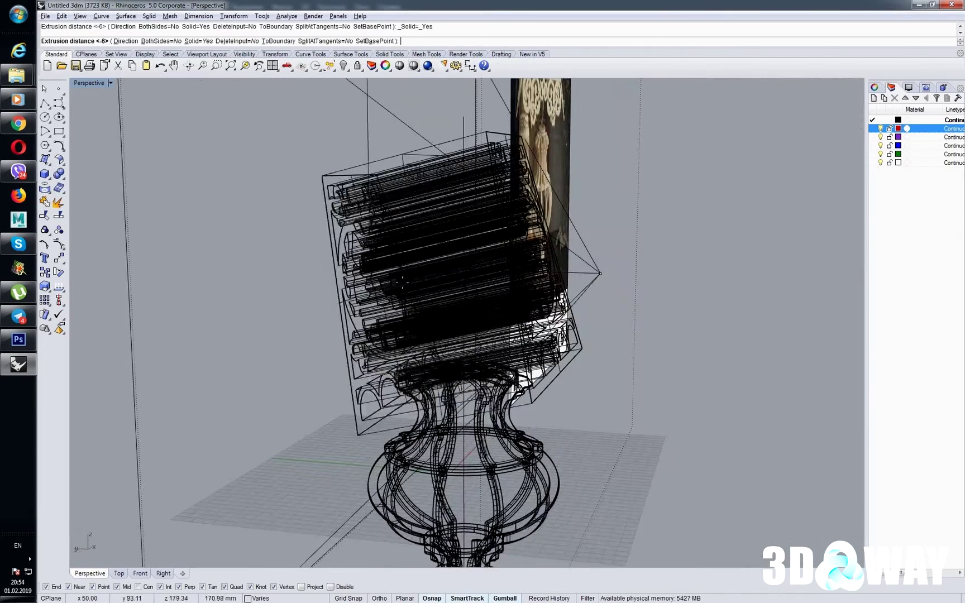